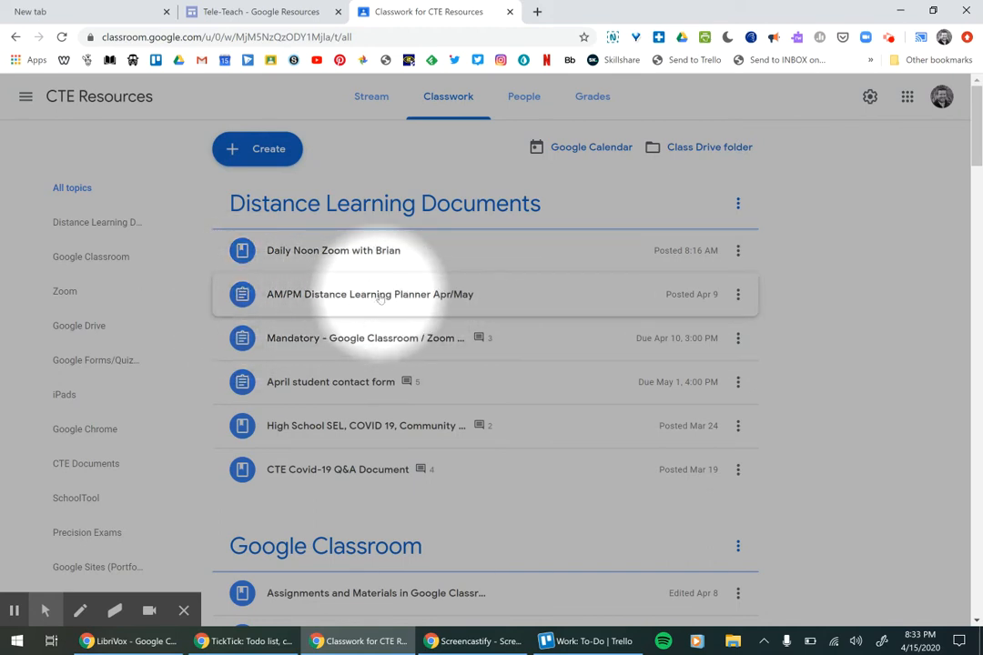
Open the turned-in work for the AM/PM Distance Learning Planner Apr/May assignment and select the first student's submission.
{"action": "left_click", "coordinate": [341, 296]}
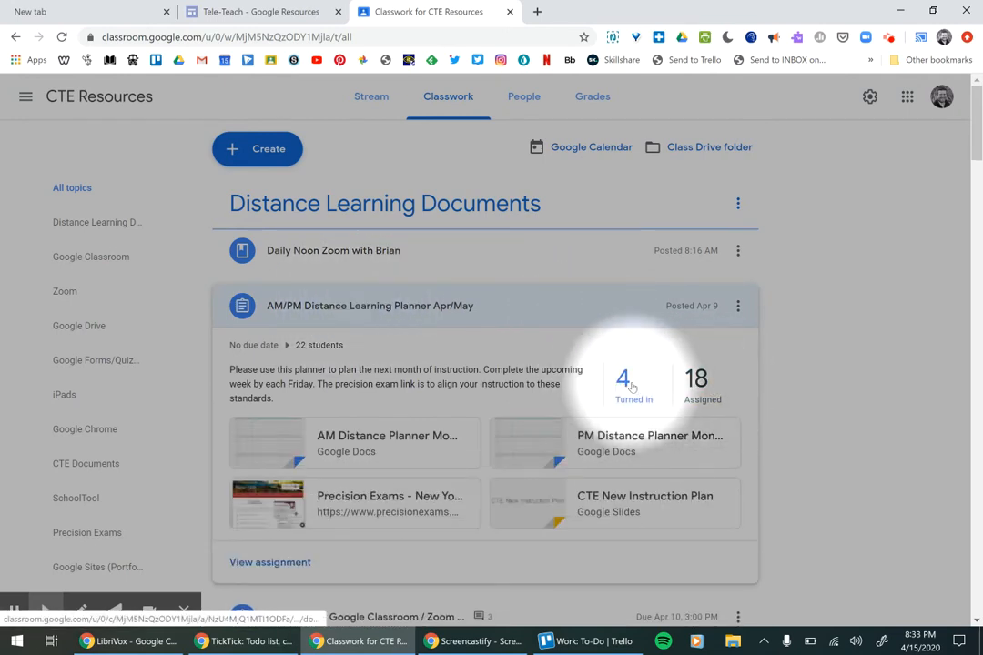
{"action": "left_click", "coordinate": [632, 386]}
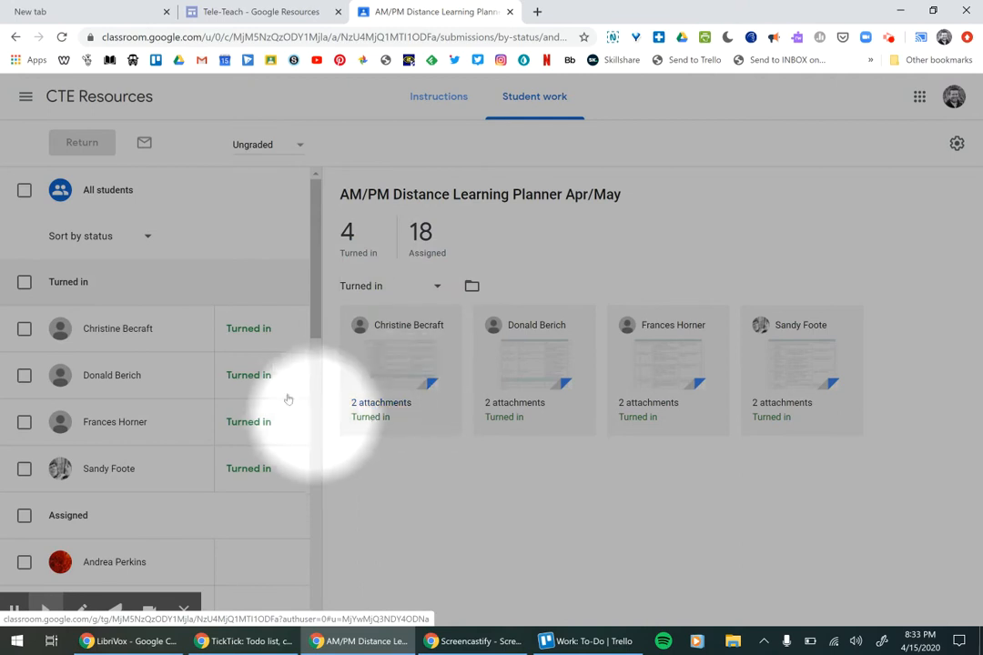
{"action": "left_click", "coordinate": [244, 335]}
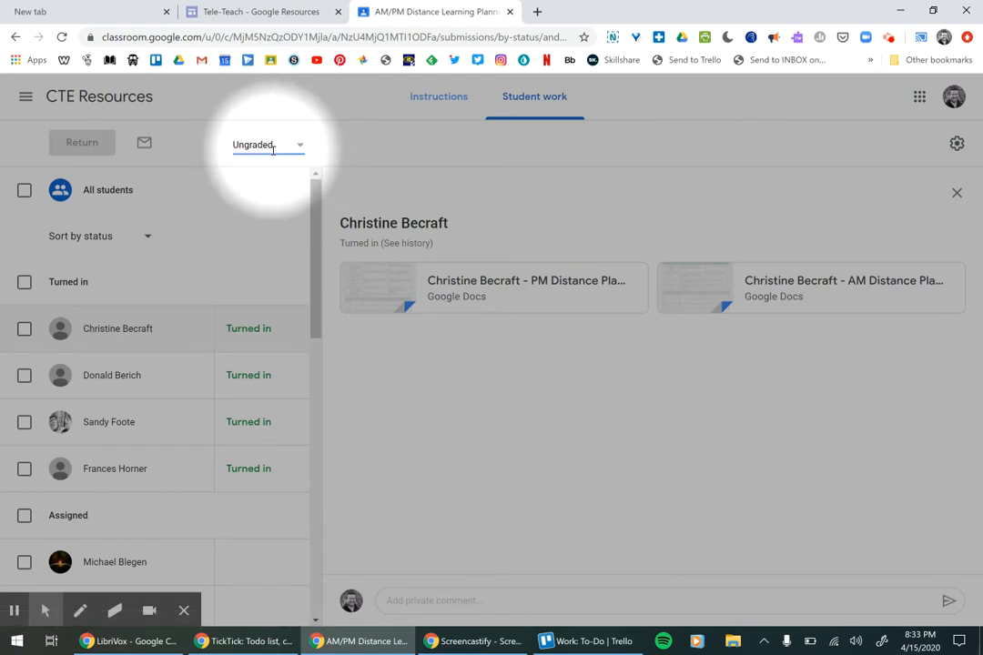
Change the planner assignment from ungraded to a point value of 100 and confirm the update.
{"action": "key", "text": "BackSpace"}
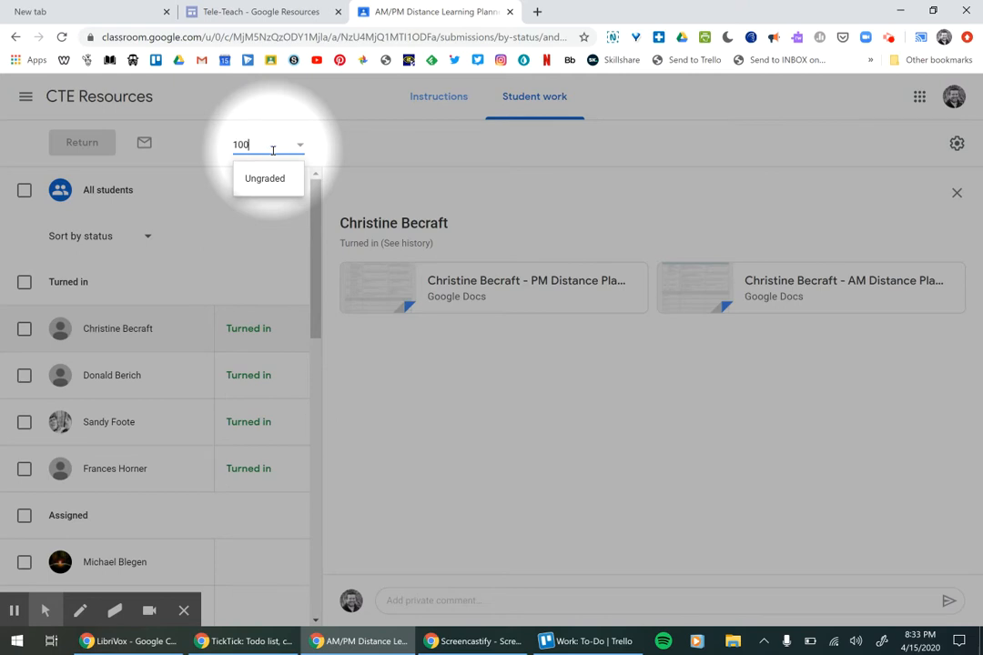
{"action": "type", "text": "100"}
{"action": "key", "text": "Return"}
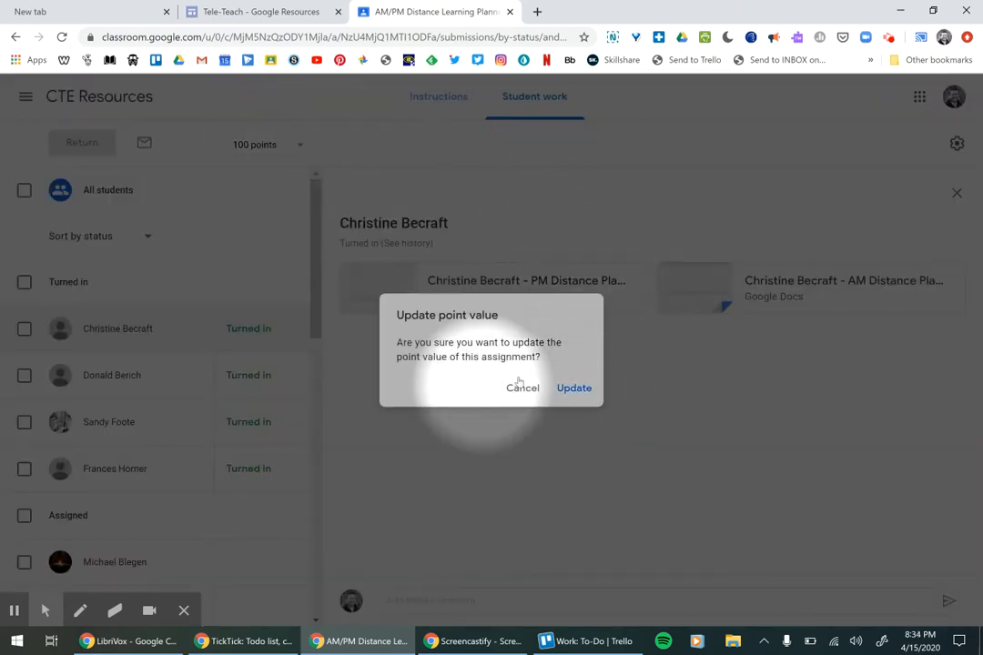
{"action": "left_click", "coordinate": [566, 393]}
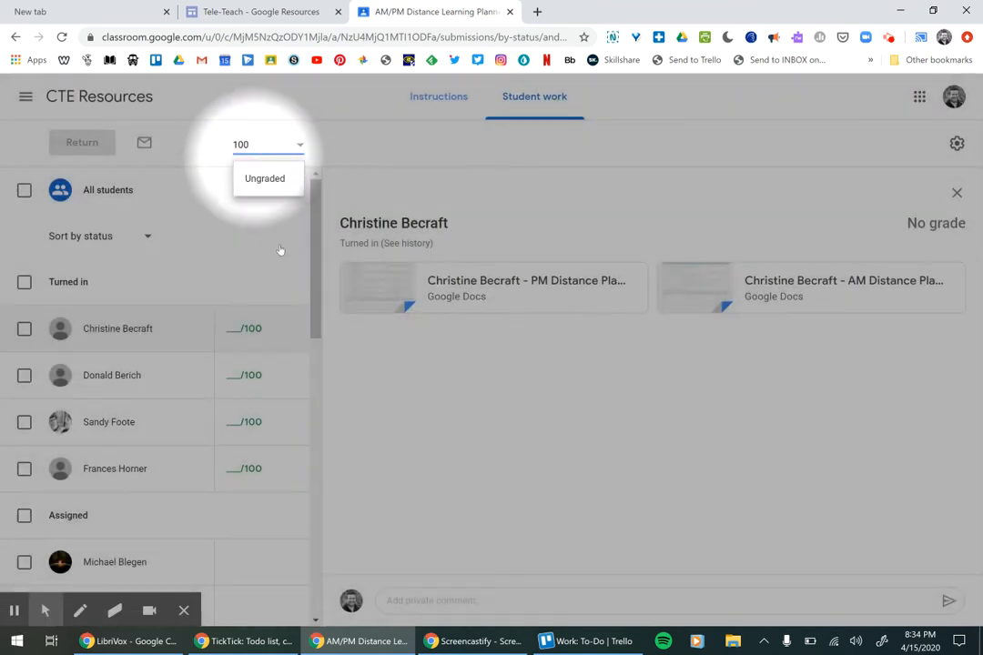
Enter draft grades of 100 for the first turned-in student and 75 for the second.
{"action": "left_click", "coordinate": [233, 329]}
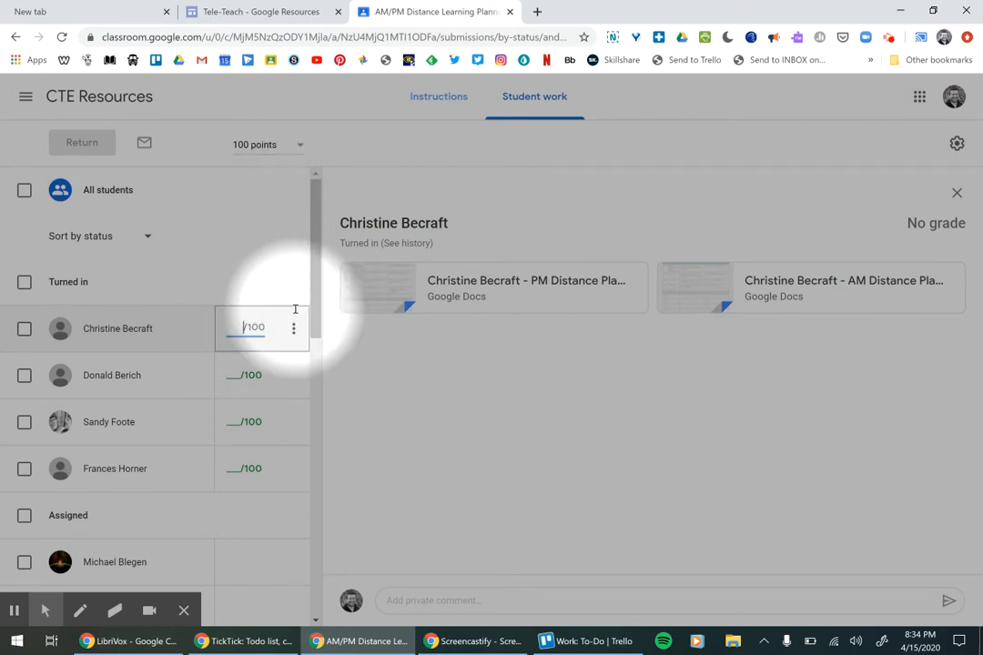
{"action": "type", "text": "100"}
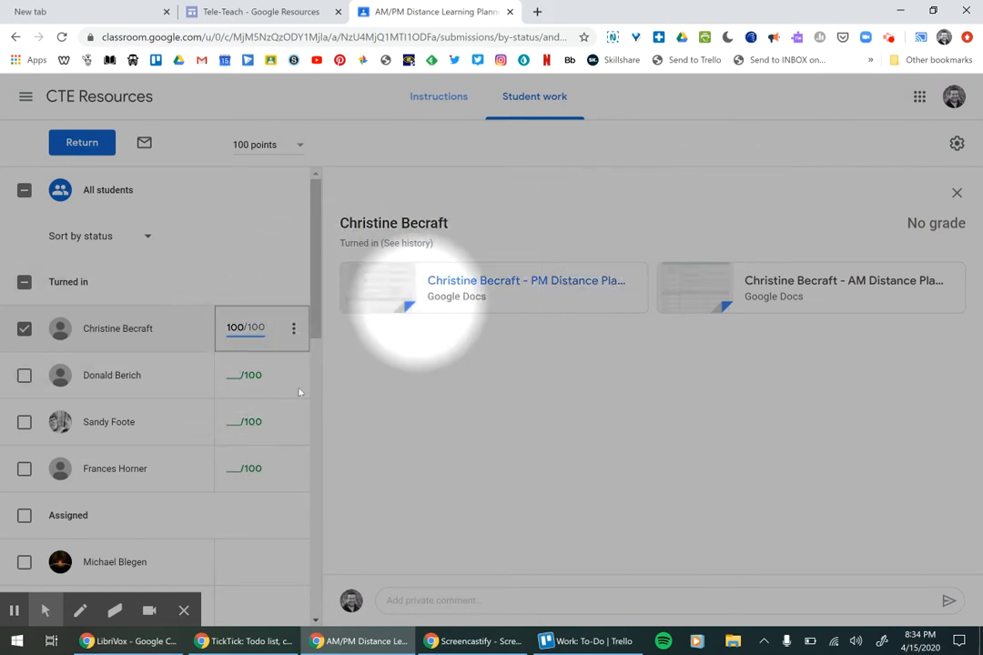
{"action": "left_click", "coordinate": [235, 376]}
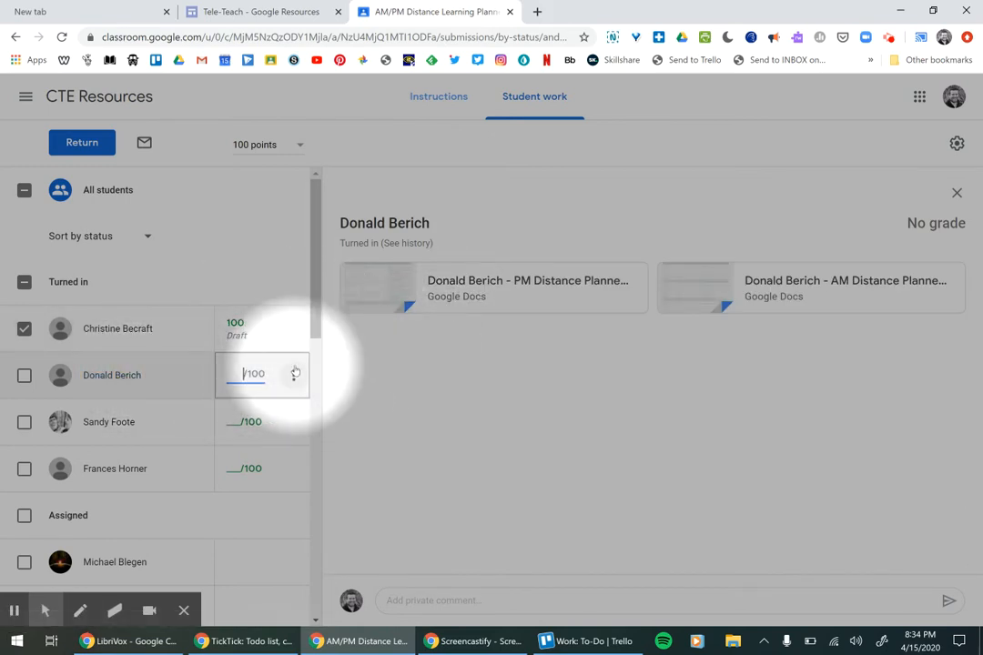
{"action": "left_click", "coordinate": [410, 390]}
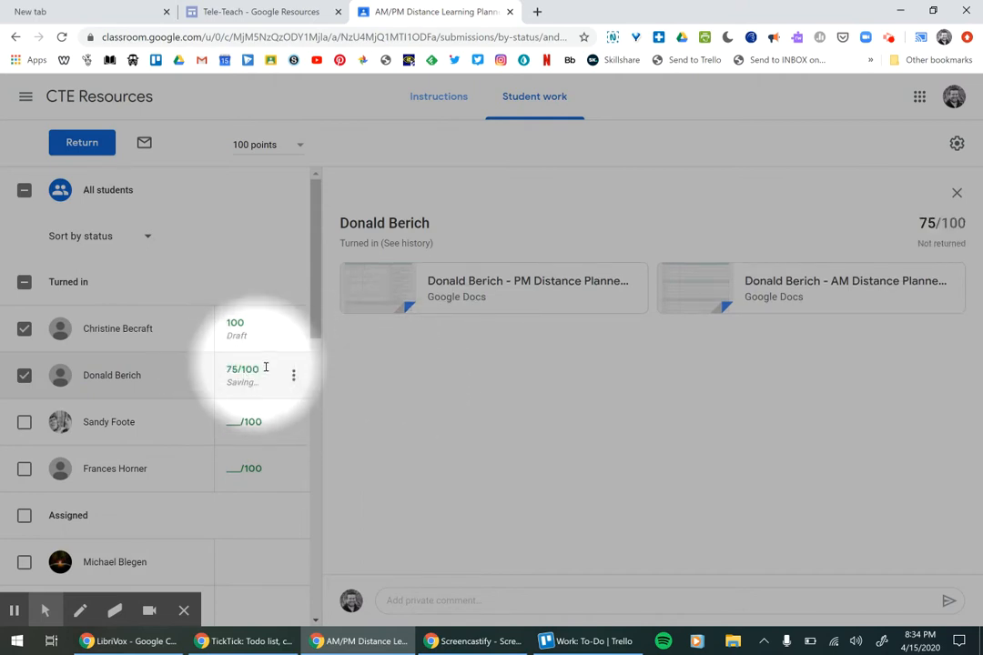
Change the second turned-in student's draft grade to 100 and open the option for returning that work.
{"action": "left_click", "coordinate": [237, 369]}
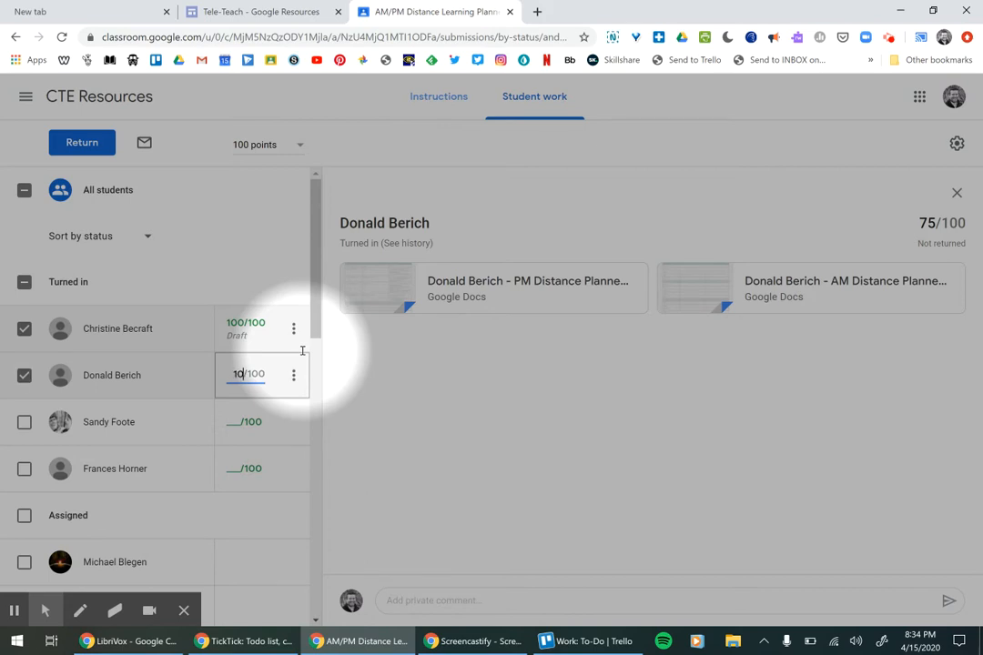
{"action": "left_click", "coordinate": [408, 417]}
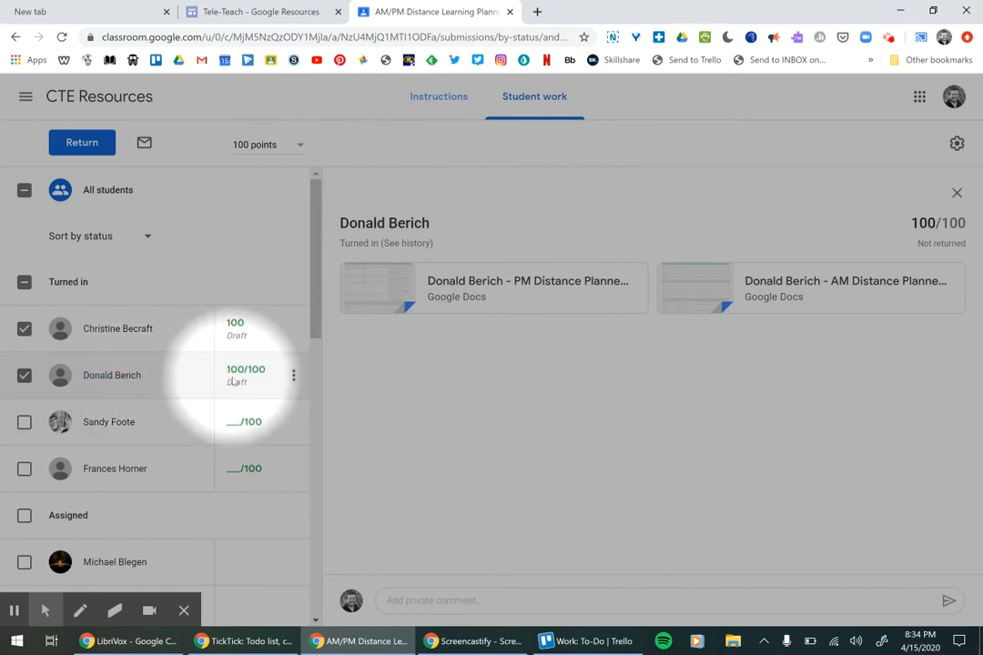
{"action": "left_click", "coordinate": [294, 375]}
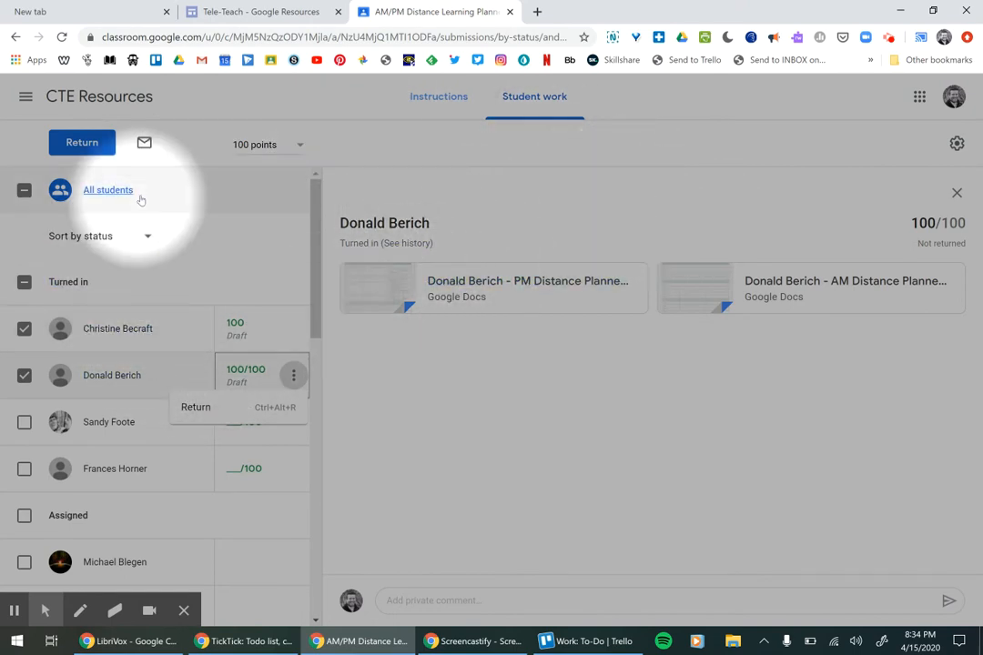
{"action": "left_click", "coordinate": [16, 611]}
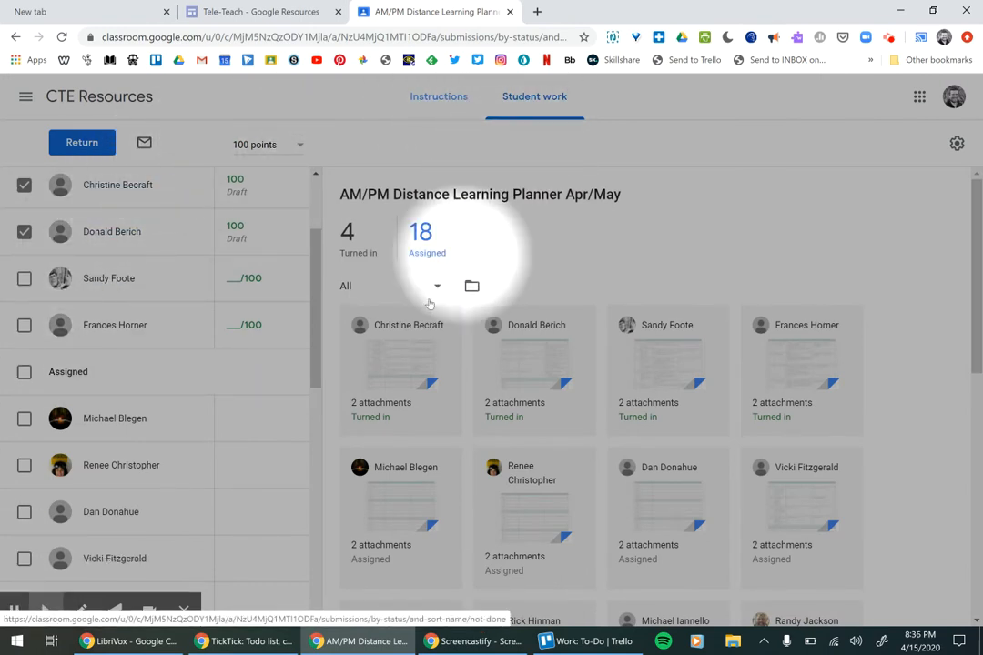
Open the first student's submission in the grading view, display the AM planner document and select its grade for editing.
{"action": "left_click", "coordinate": [404, 405]}
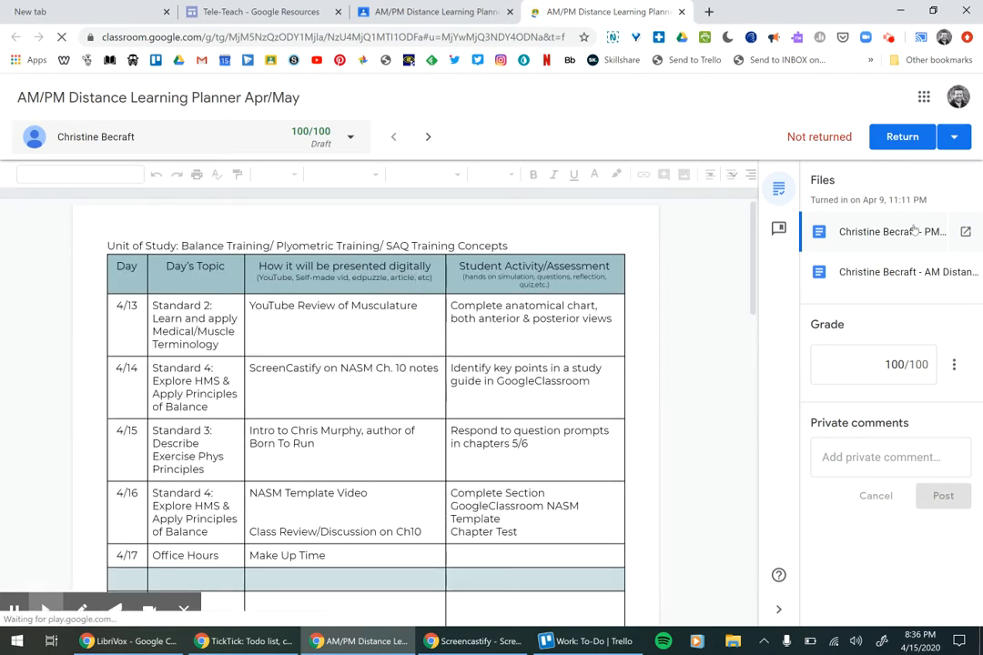
{"action": "left_click", "coordinate": [870, 278]}
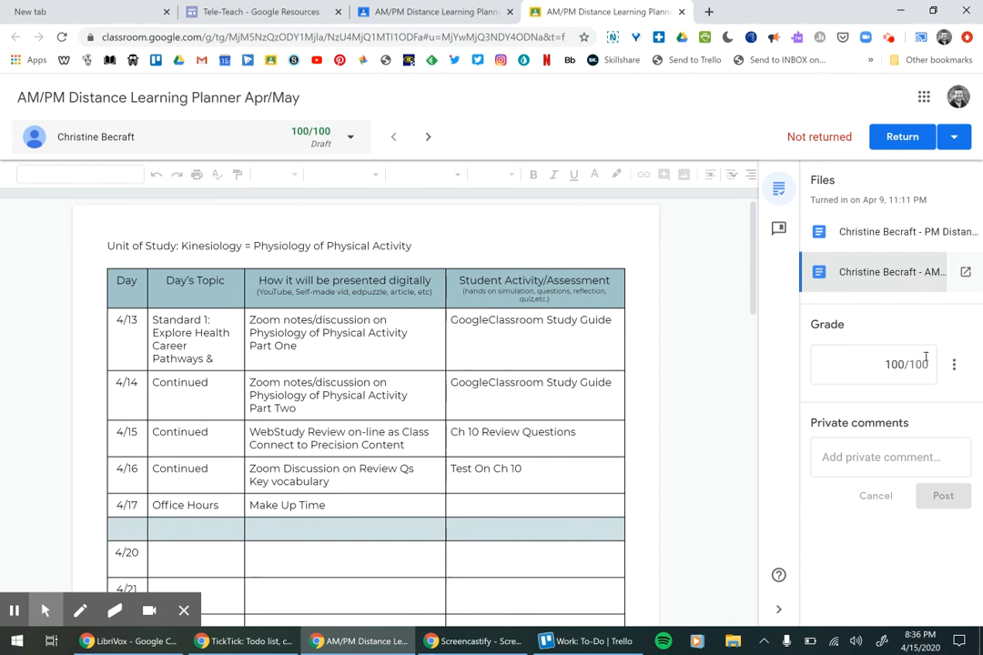
{"action": "left_click", "coordinate": [925, 359]}
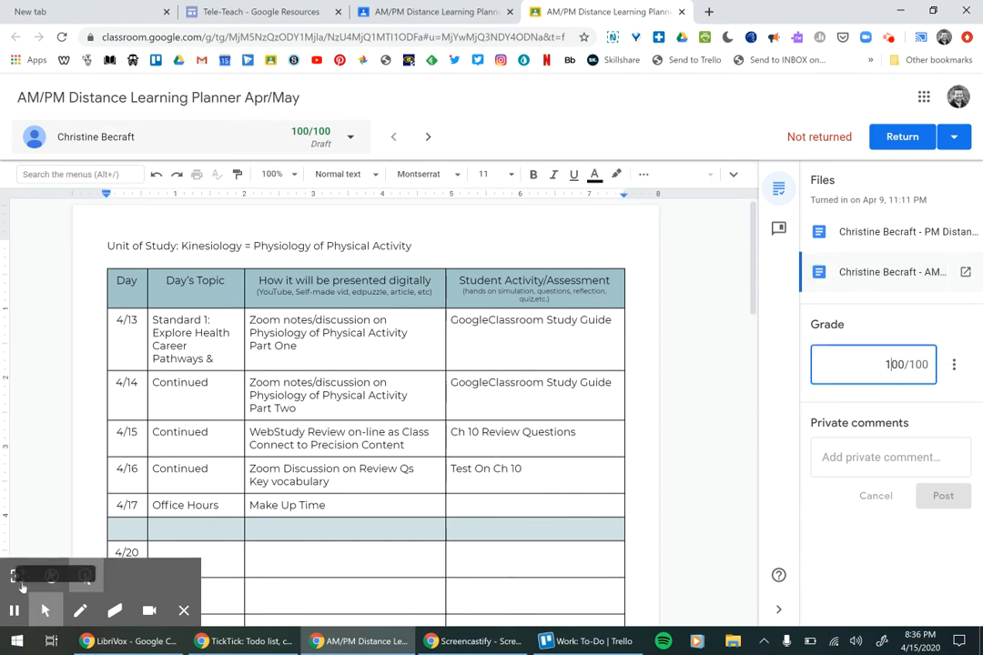
{"action": "left_click", "coordinate": [20, 583]}
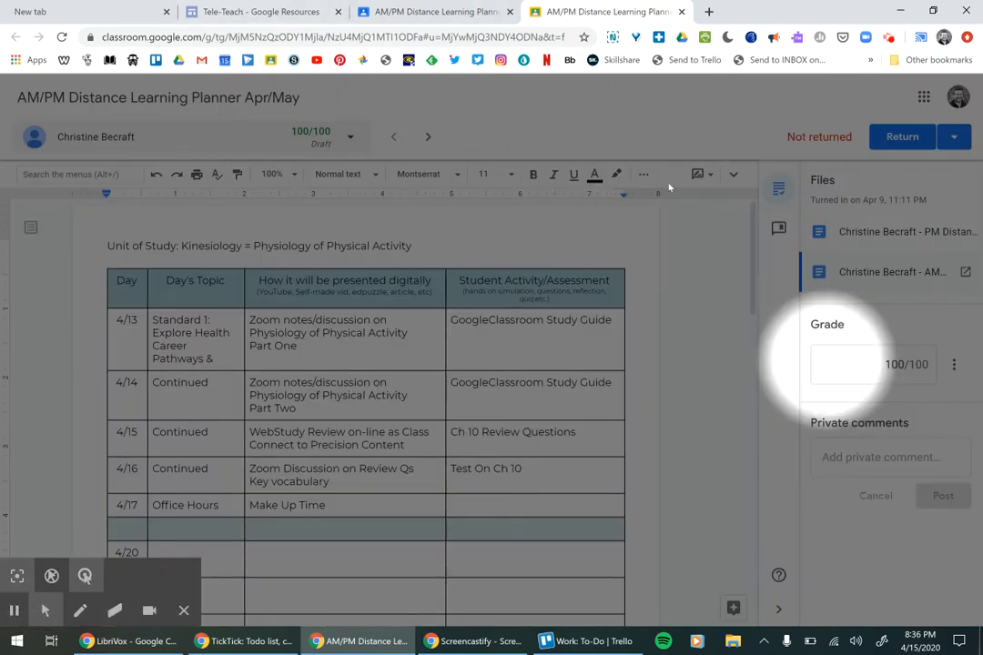
Draft the private comment "Great Job" on the first student's submission without posting it.
{"action": "left_click", "coordinate": [925, 463]}
{"action": "type", "text": "Great Job"}
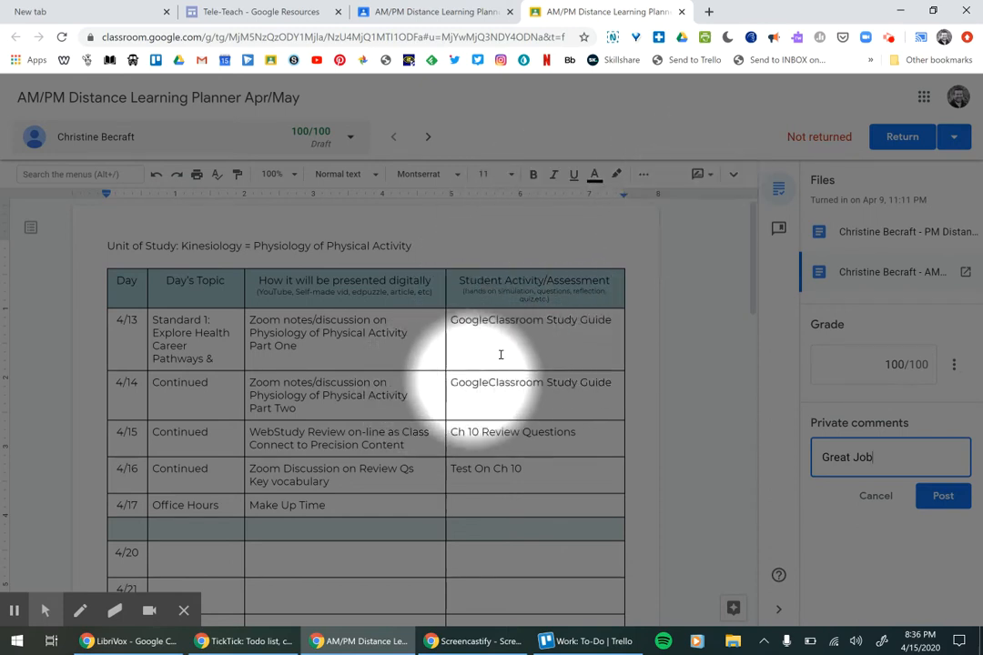
{"action": "left_click", "coordinate": [534, 339]}
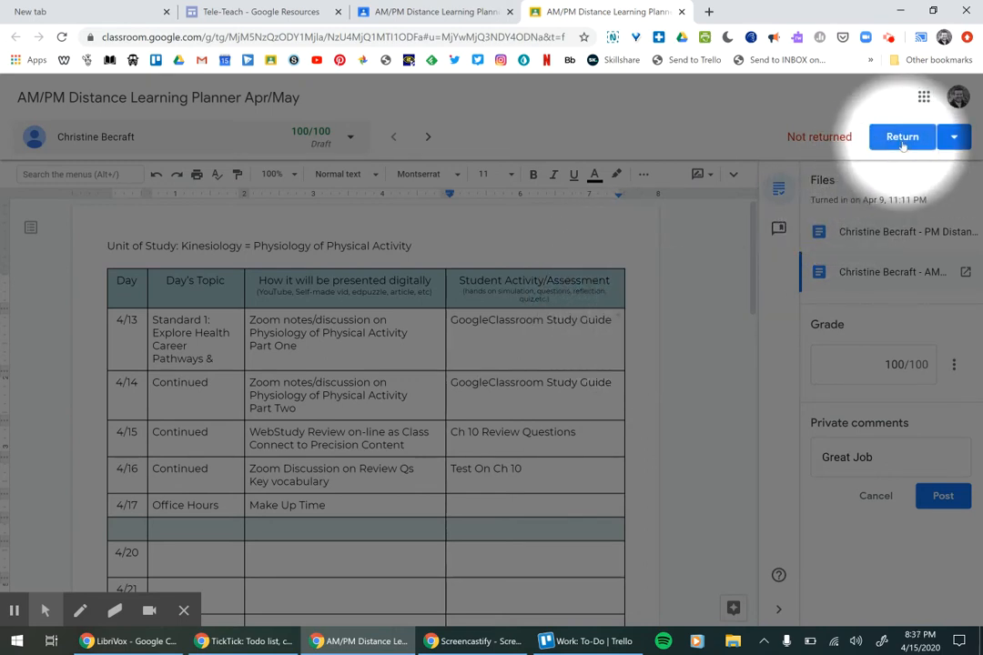
View the choices for returning one or multiple submissions and the list of students with their grading status.
{"action": "left_click", "coordinate": [963, 137]}
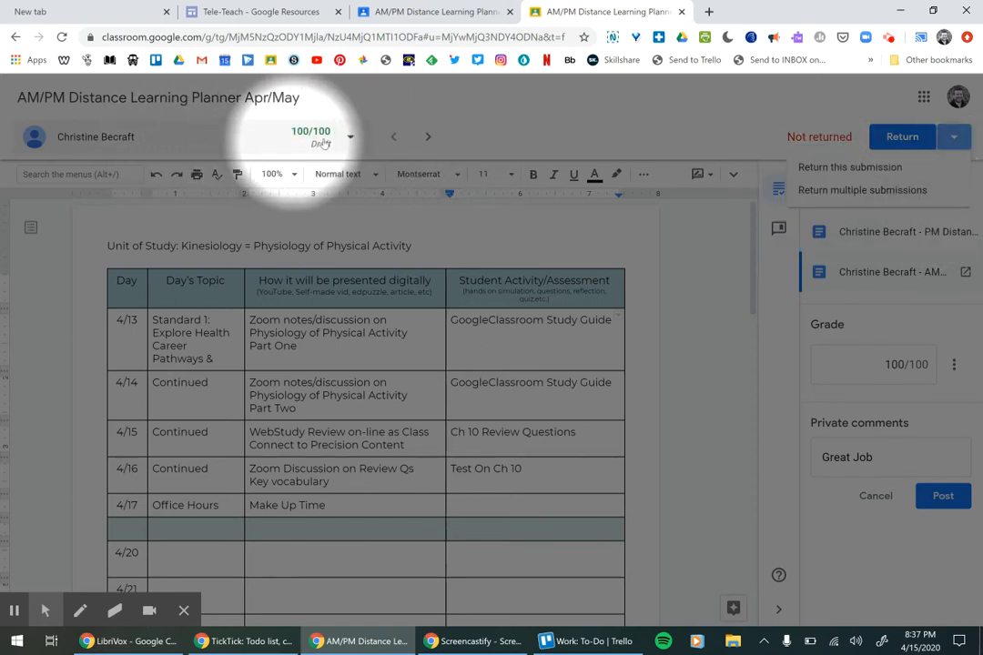
{"action": "left_click", "coordinate": [351, 142]}
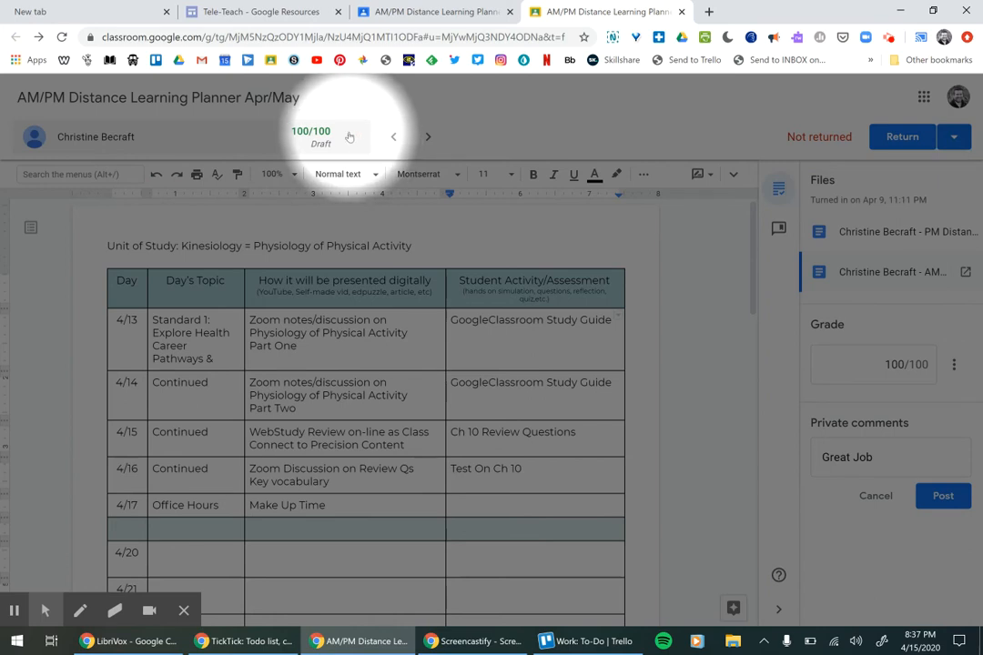
{"action": "left_click", "coordinate": [350, 140]}
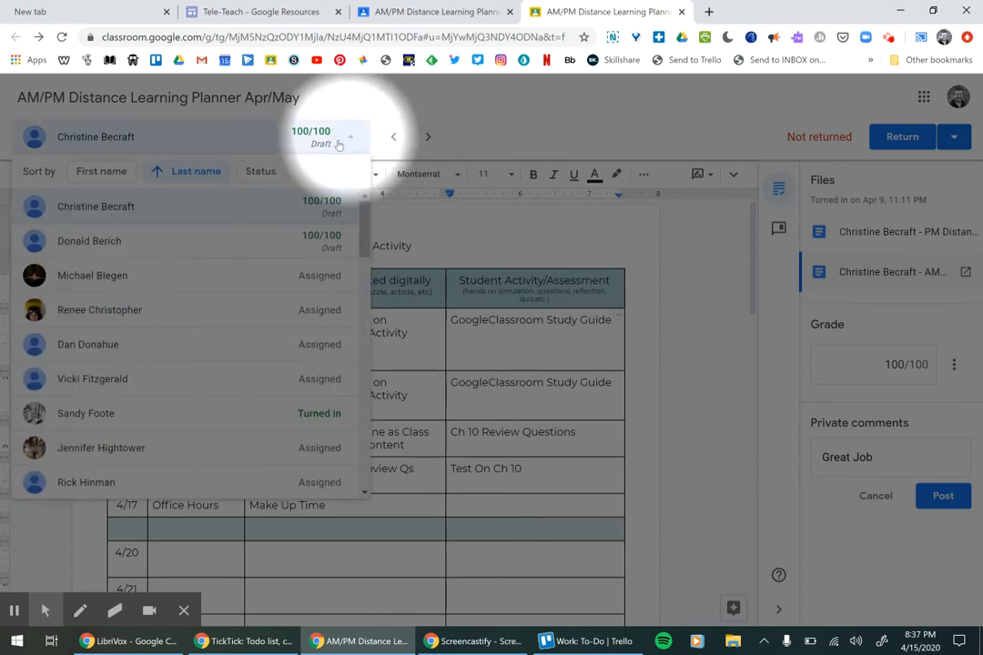
Advance to the next student's submission, discarding the unposted private comment.
{"action": "left_click", "coordinate": [428, 138]}
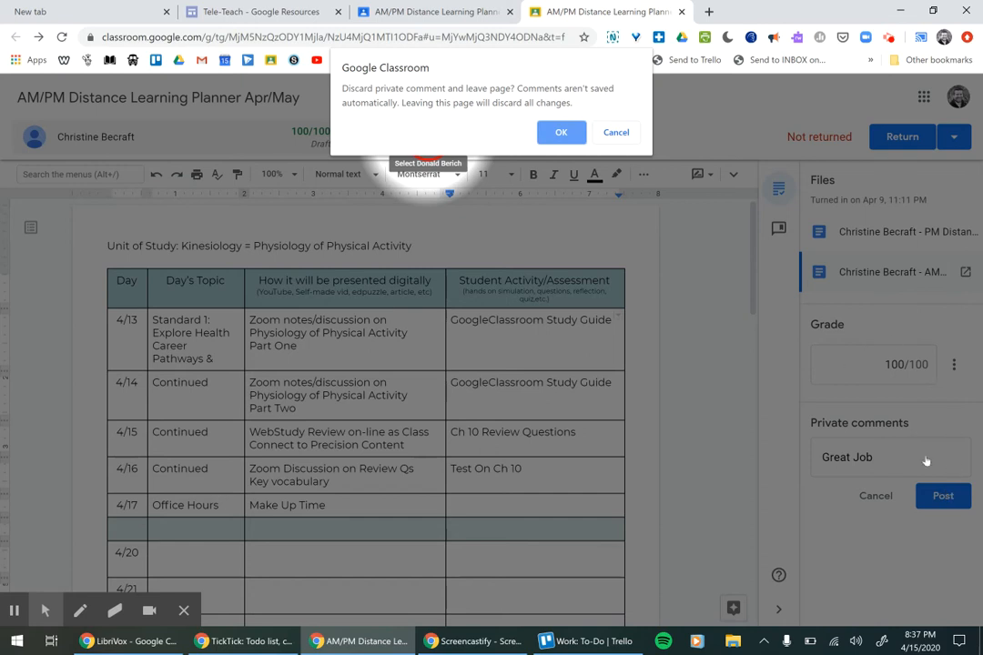
{"action": "left_click", "coordinate": [563, 134]}
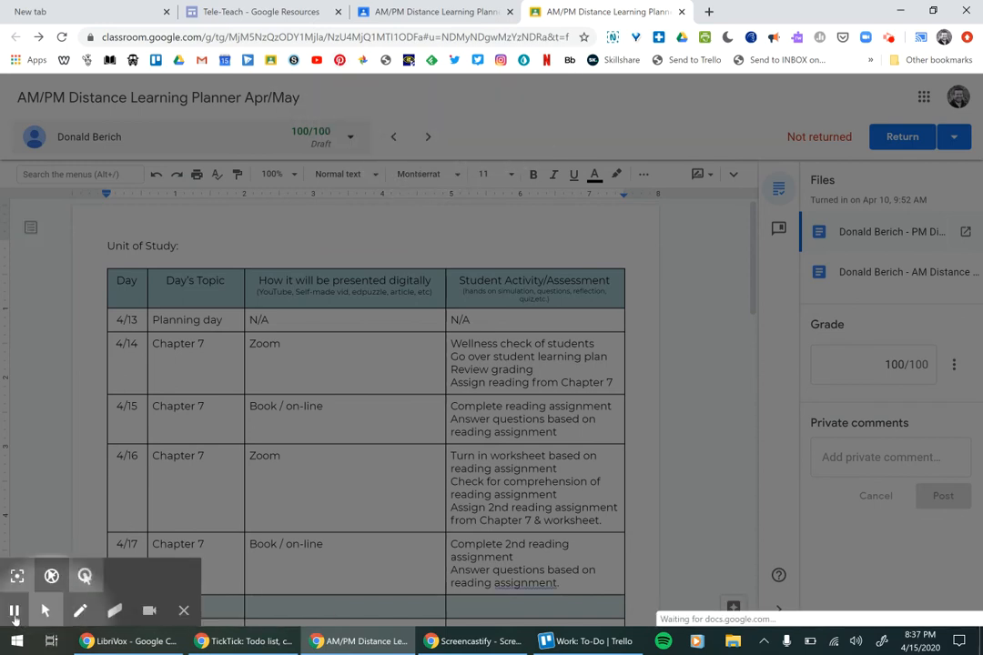
{"action": "left_click", "coordinate": [14, 610]}
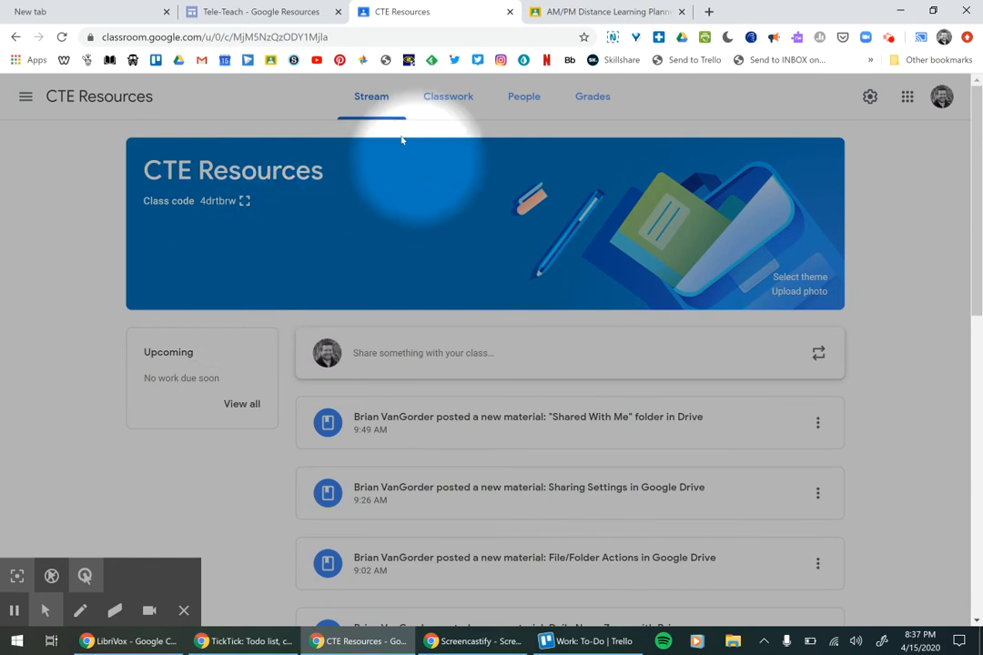
Open the class gradebook and enter a grade of 90 for the third listed student's first Lesson Plan assignment.
{"action": "left_click", "coordinate": [600, 103]}
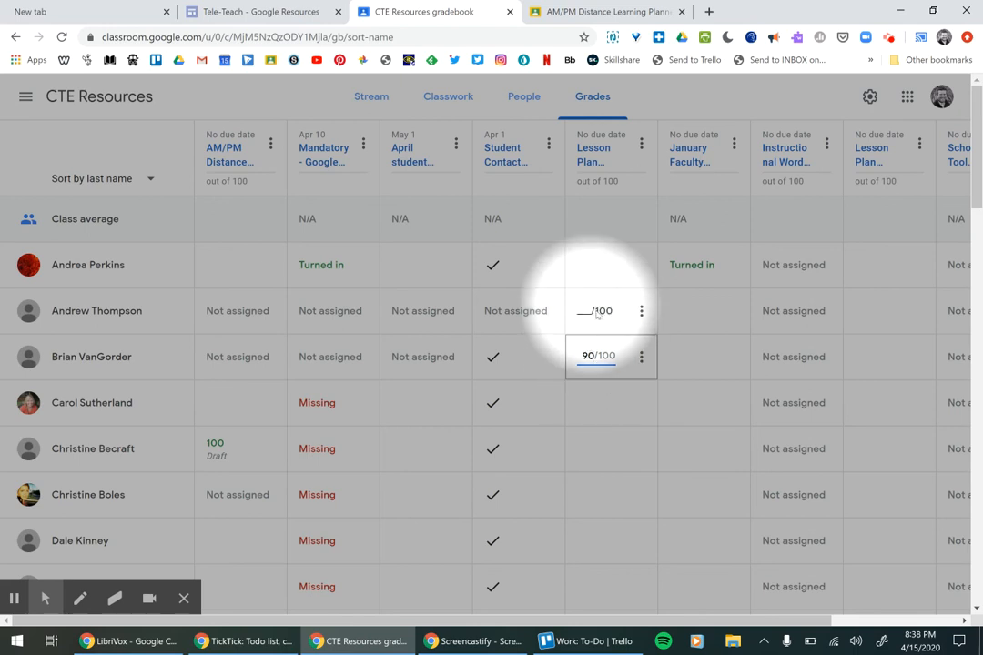
{"action": "left_click", "coordinate": [678, 368]}
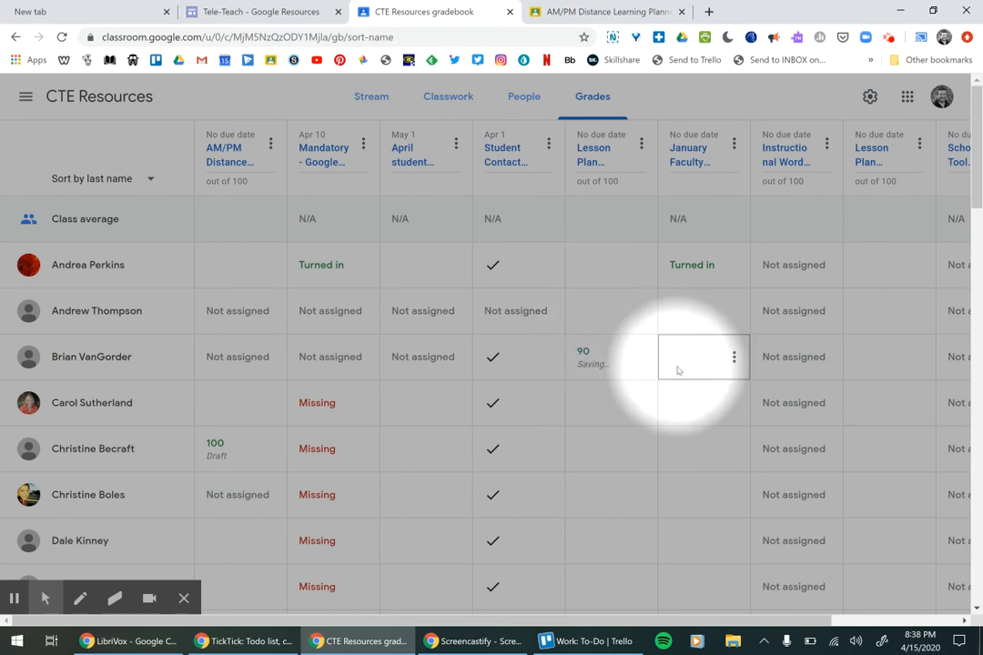
Look through the student rows of the gradebook and open the submission options for the 90-point draft grade.
{"action": "scroll", "coordinate": [595, 291], "scroll_direction": "down", "scroll_amount": 5}
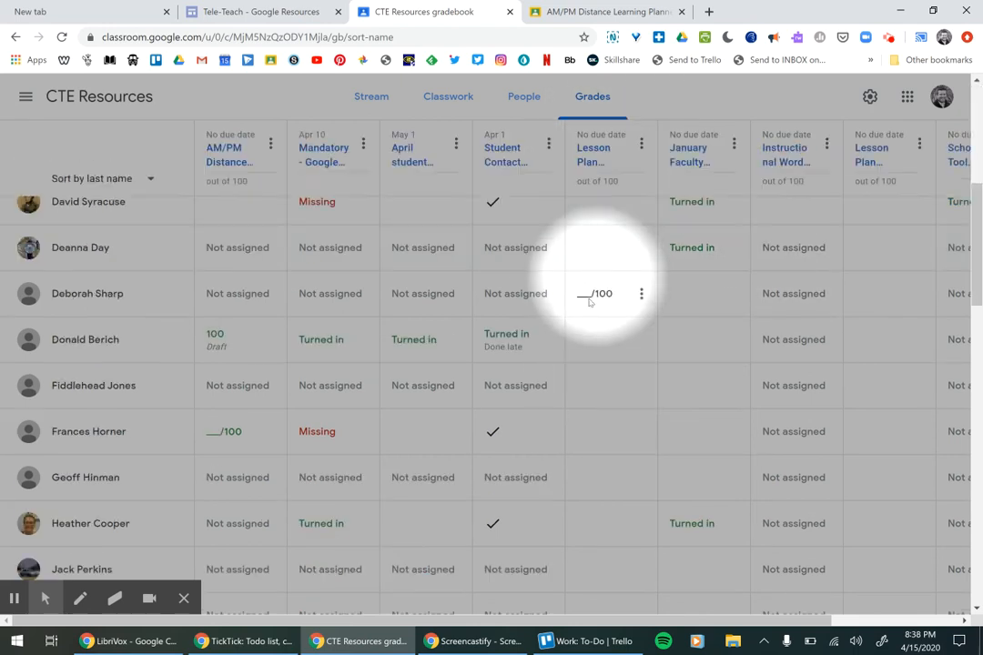
{"action": "scroll", "coordinate": [527, 340], "scroll_direction": "down", "scroll_amount": 5}
{"action": "scroll", "coordinate": [494, 340], "scroll_direction": "up", "scroll_amount": 10}
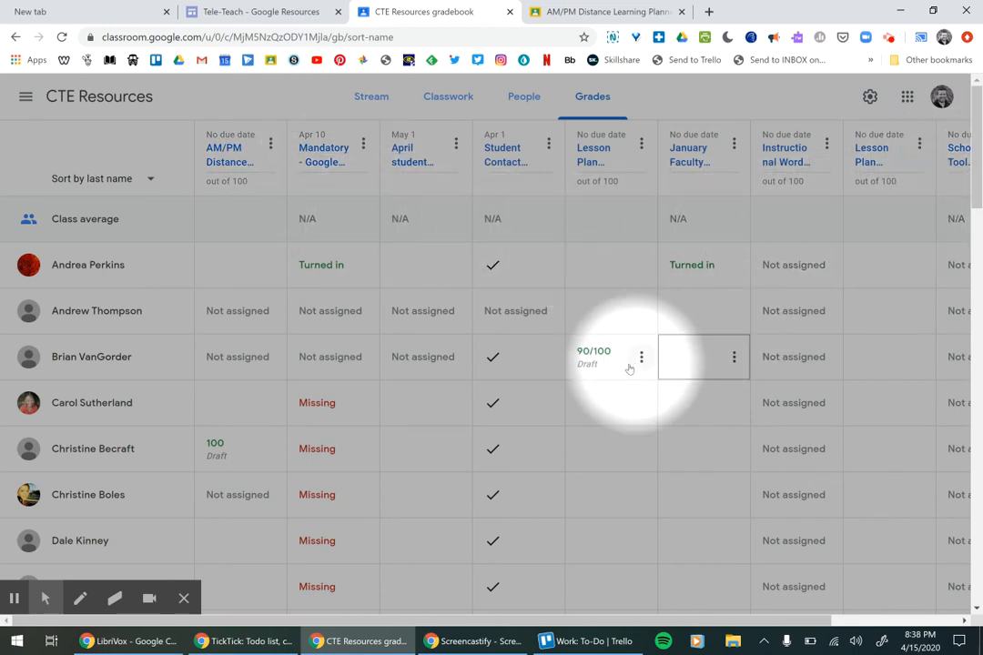
{"action": "left_click", "coordinate": [641, 357]}
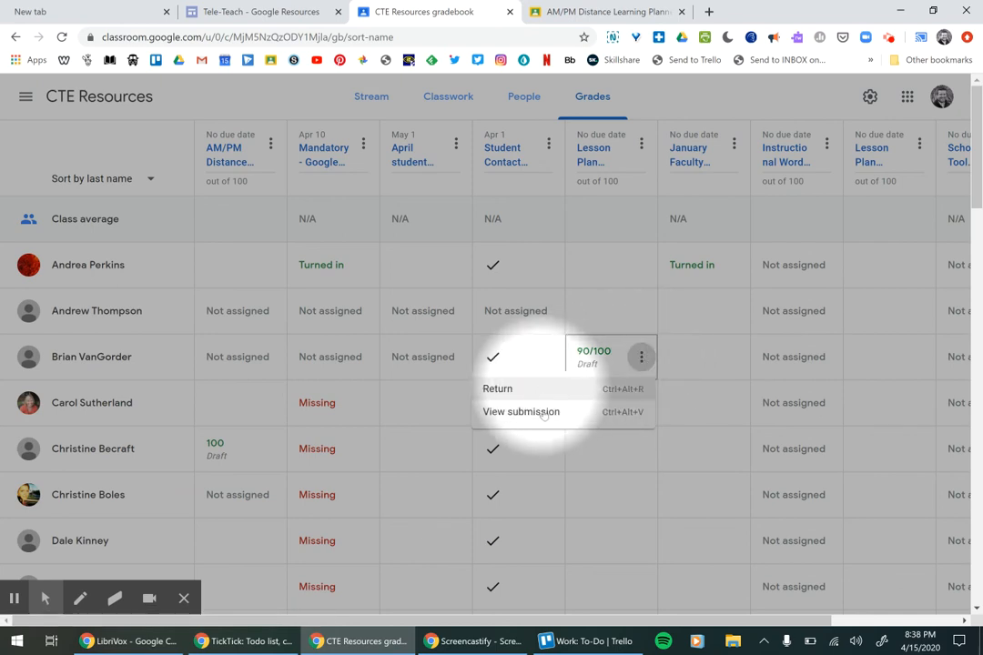